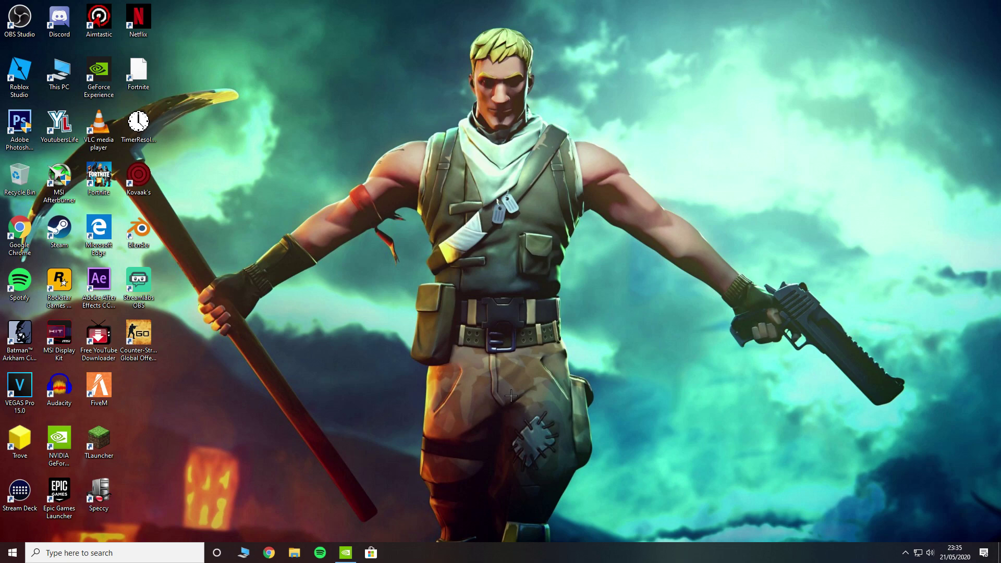
{"action": "right_click", "coordinate": [525, 550]}
{"action": "left_click", "coordinate": [552, 497]}
{"action": "left_click_drag", "start_coordinate": [141, 124], "coordinate": [537, 281]}
{"action": "right_click", "coordinate": [193, 230]}
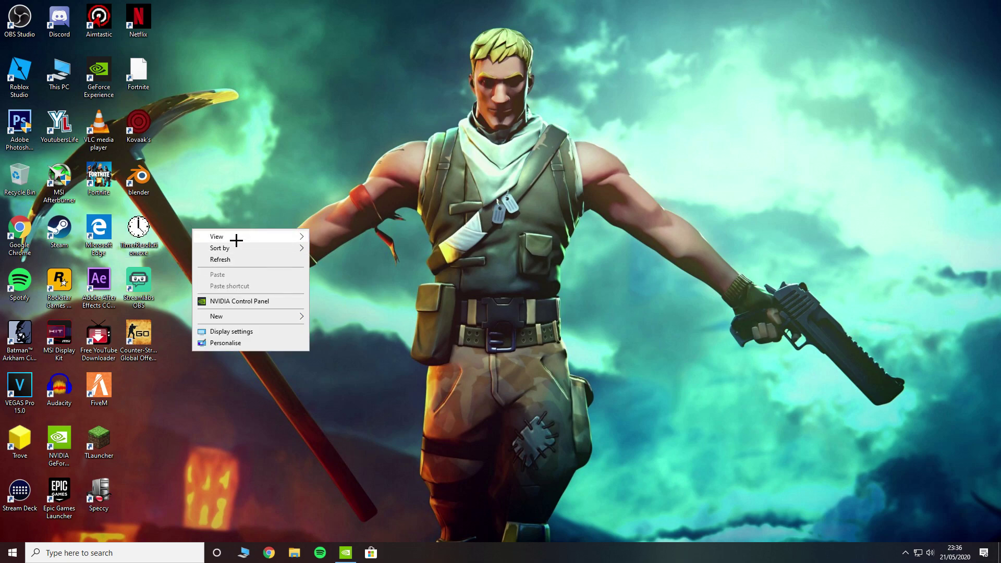
{"action": "mouse_move", "coordinate": [236, 240]}
{"action": "left_click", "coordinate": [336, 280]}
Move the TimerResolution program to the middle of the desktop, launch it and set the timer to maximum resolution.
{"action": "left_click_drag", "start_coordinate": [138, 230], "coordinate": [373, 307]}
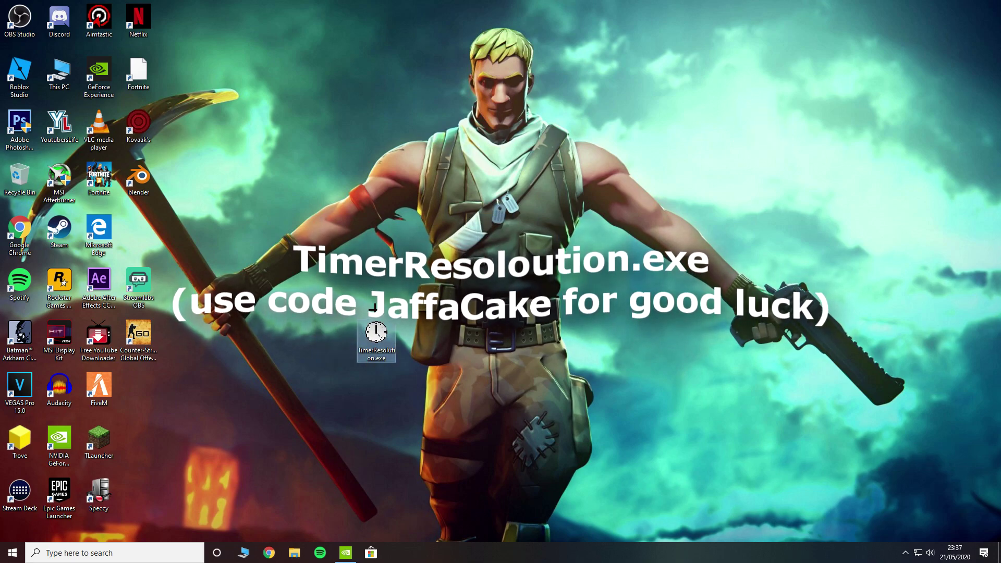
{"action": "double_click", "coordinate": [376, 334]}
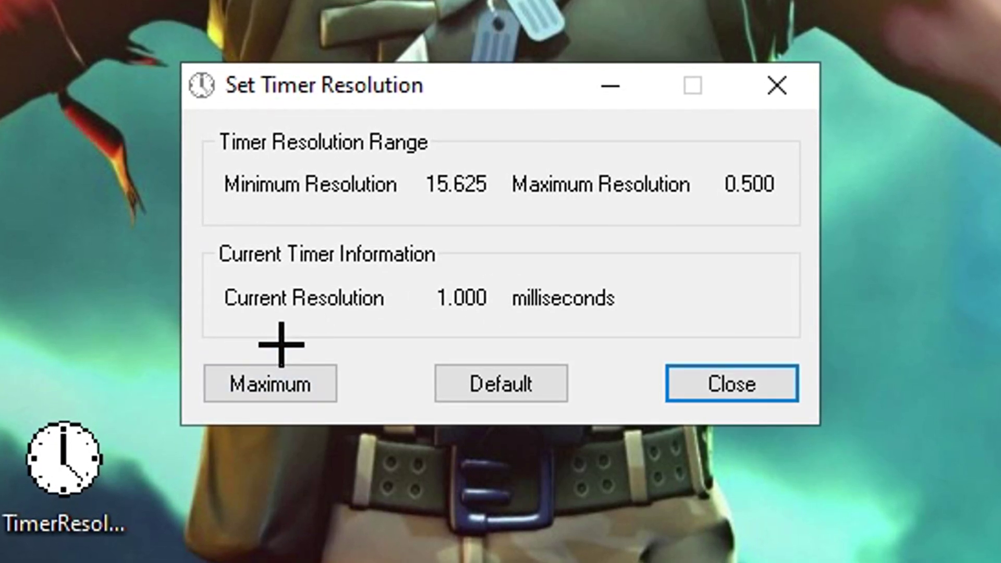
{"action": "left_click", "coordinate": [285, 385]}
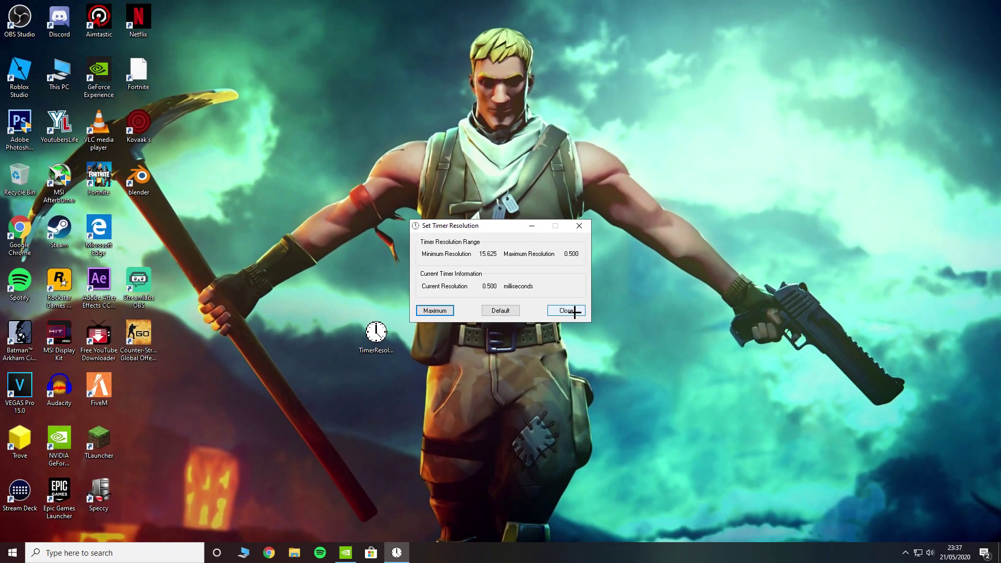
Compare how the NVIDIA Control Panel window opens and minimizes at maximum and at default timer resolution.
{"action": "left_click", "coordinate": [345, 553]}
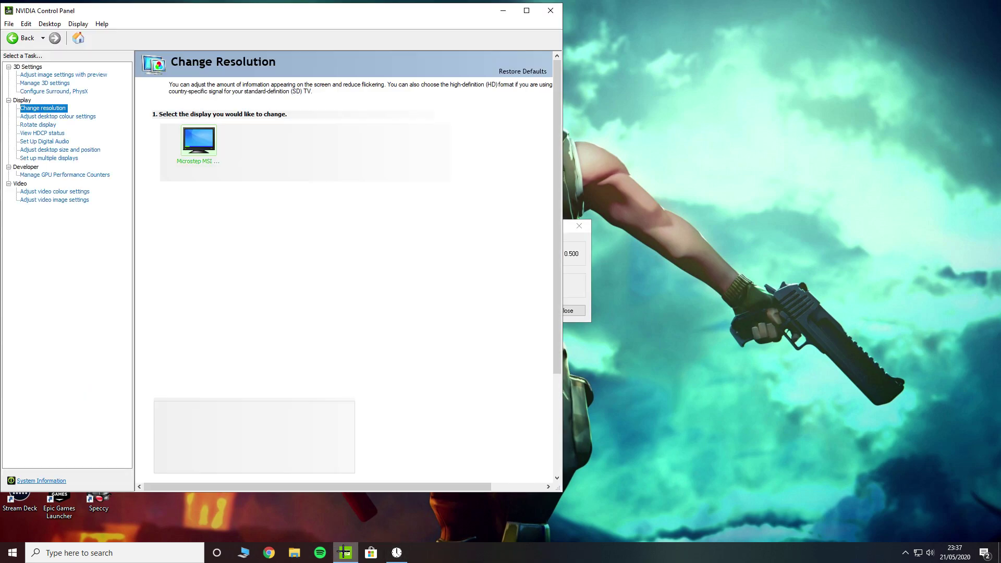
{"action": "left_click", "coordinate": [345, 553]}
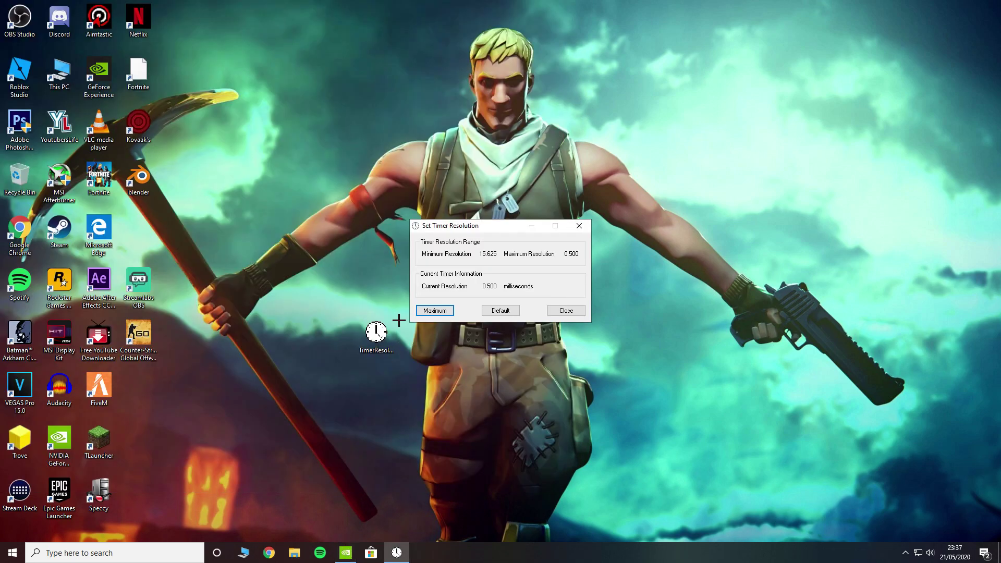
{"action": "left_click", "coordinate": [502, 311]}
{"action": "left_click", "coordinate": [342, 553]}
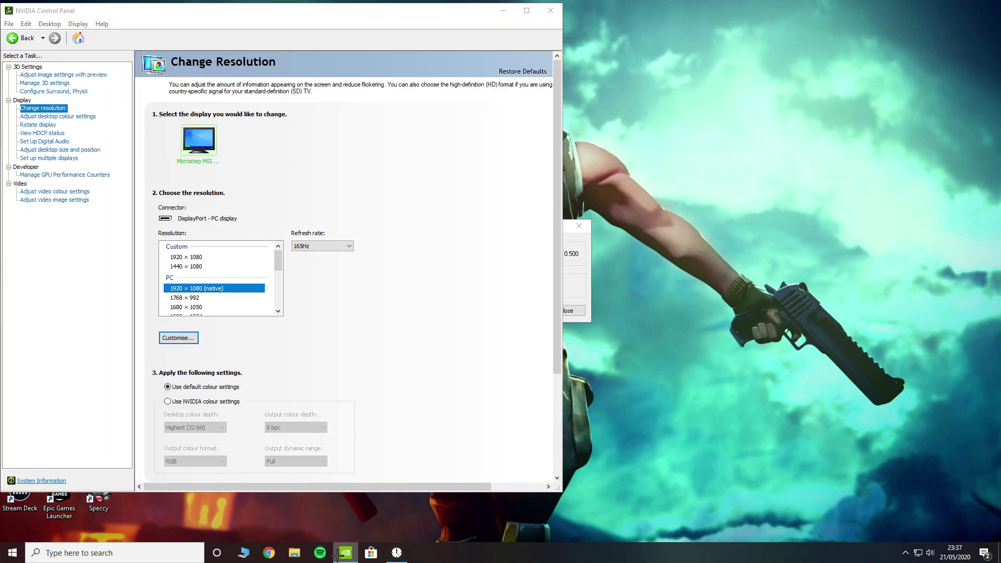
{"action": "left_click", "coordinate": [339, 554]}
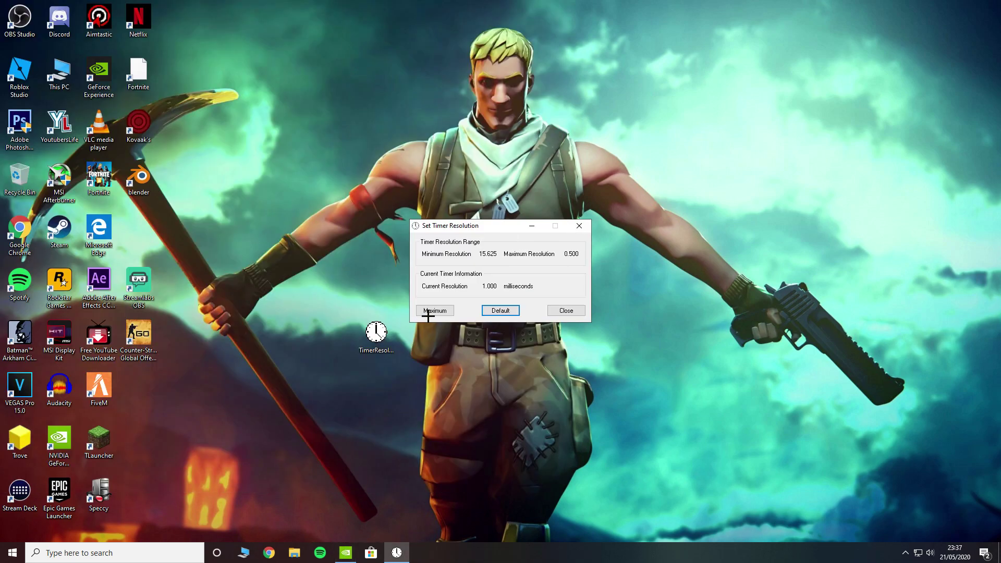
Retest NVIDIA Control Panel's window switching at maximum timer resolution, restore the default resolution and close the timer tool.
{"action": "left_click", "coordinate": [429, 311]}
{"action": "left_click", "coordinate": [345, 554]}
{"action": "left_click", "coordinate": [346, 554]}
{"action": "left_click", "coordinate": [345, 554]}
{"action": "left_click", "coordinate": [345, 554]}
{"action": "left_click", "coordinate": [494, 313]}
{"action": "left_click", "coordinate": [557, 310]}
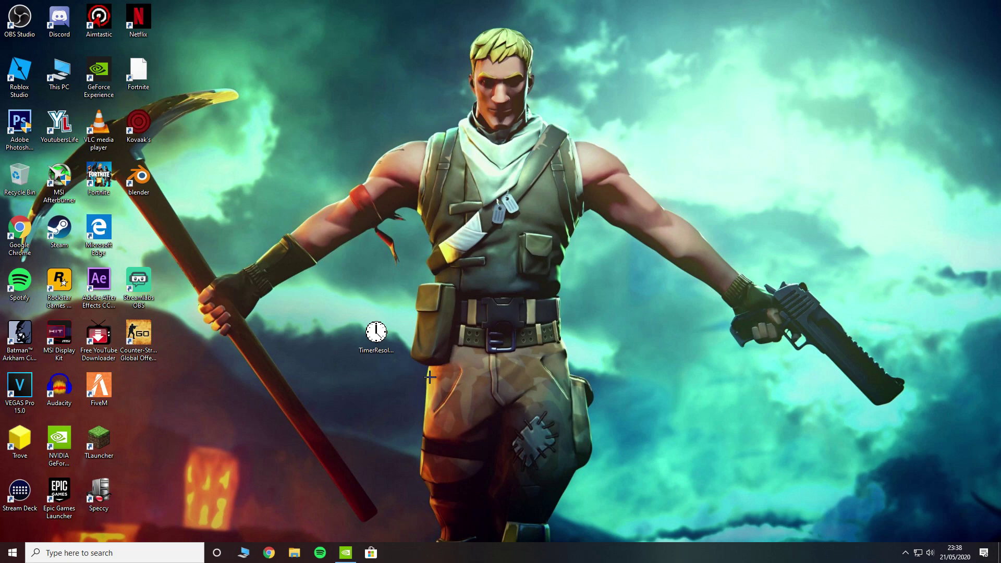
Open the Windows Temp folder by running "temp" and delete all of its contents, skipping a file that is in use.
{"action": "key", "text": "super+r"}
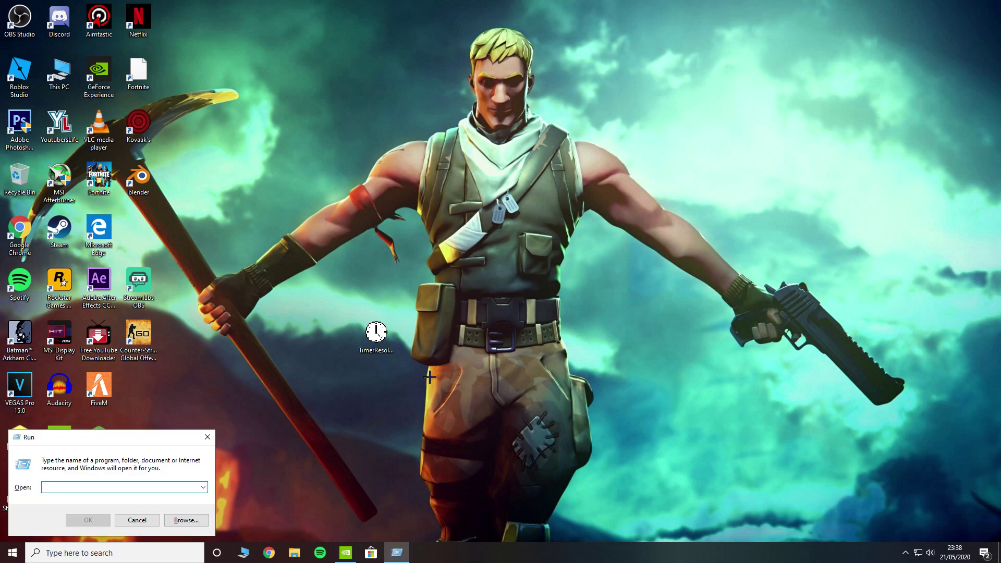
{"action": "type", "text": "temp"}
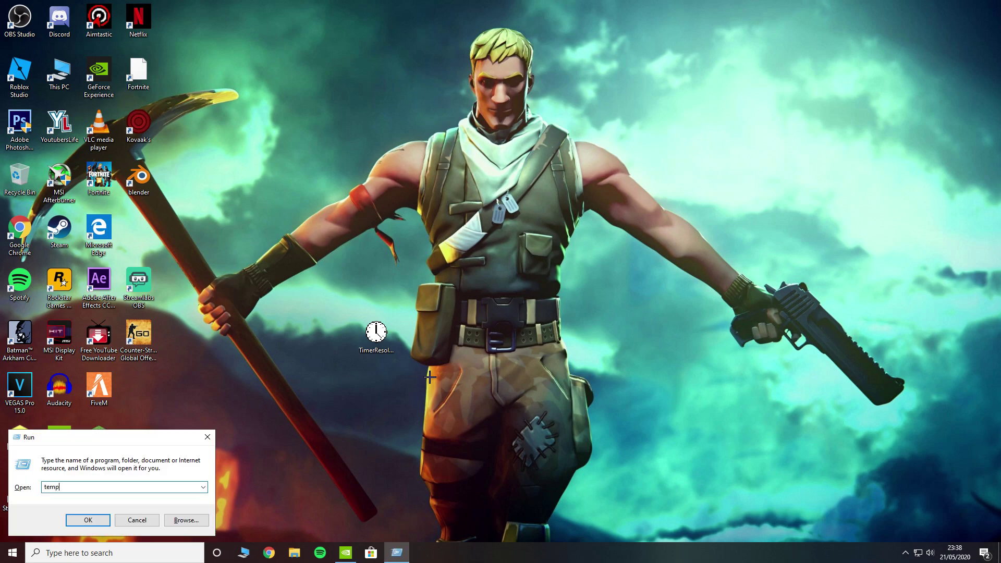
{"action": "key", "text": "Return"}
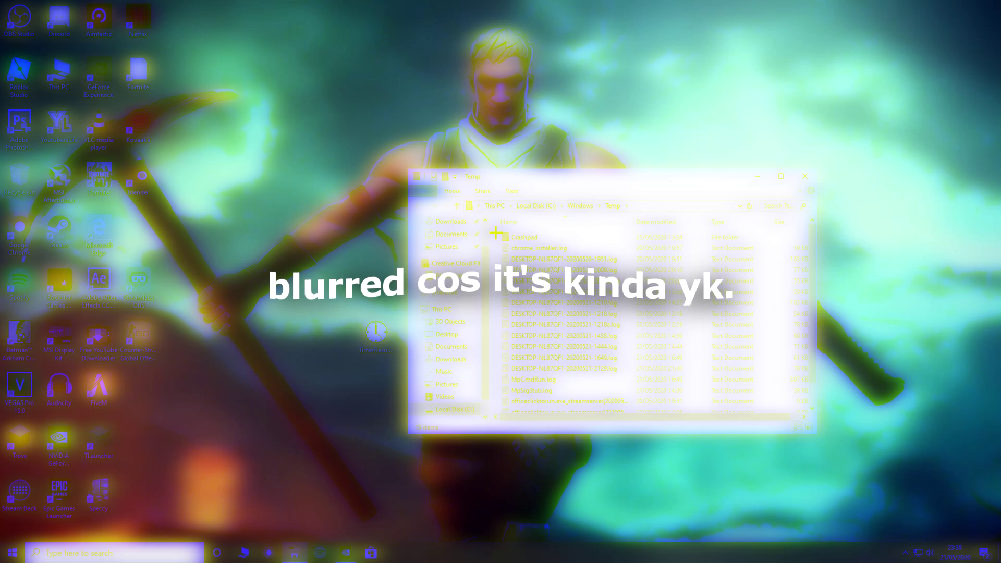
{"action": "key", "text": "ctrl+a"}
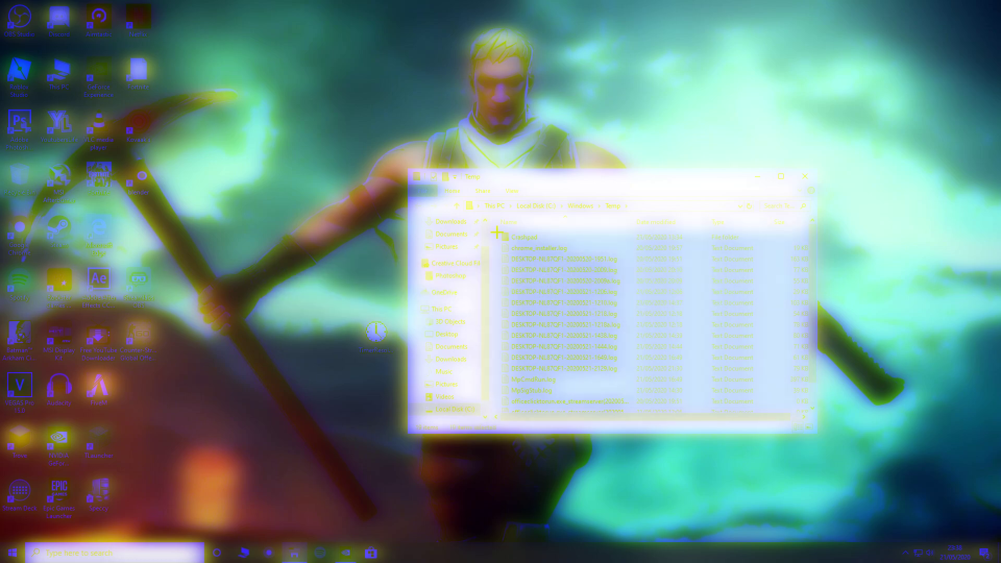
{"action": "key", "text": "Delete"}
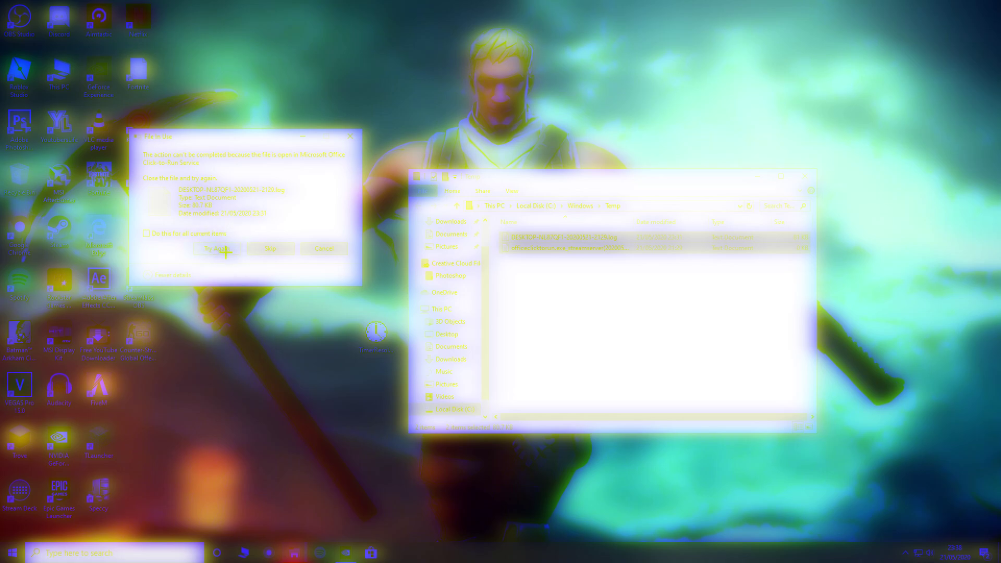
{"action": "left_click", "coordinate": [268, 249]}
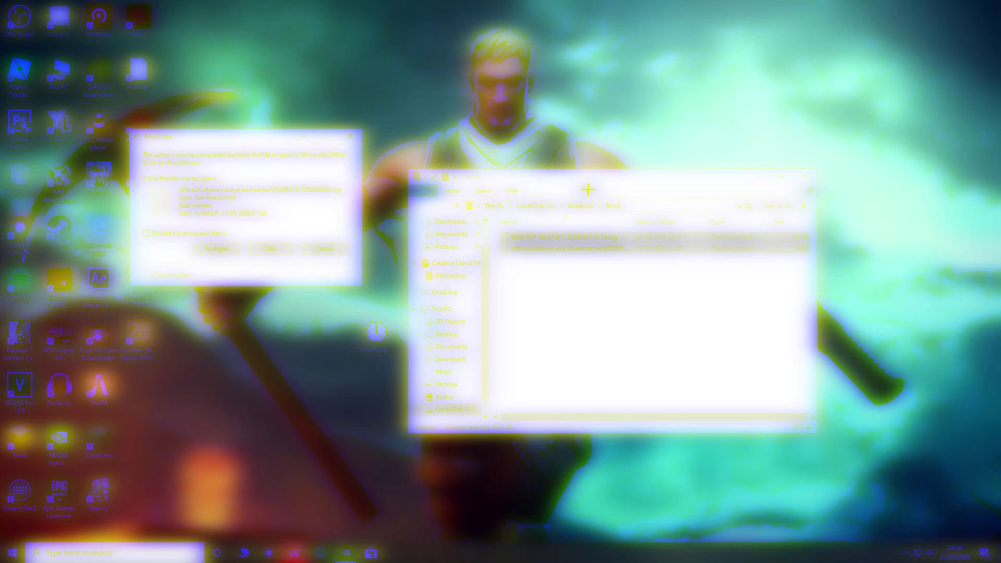
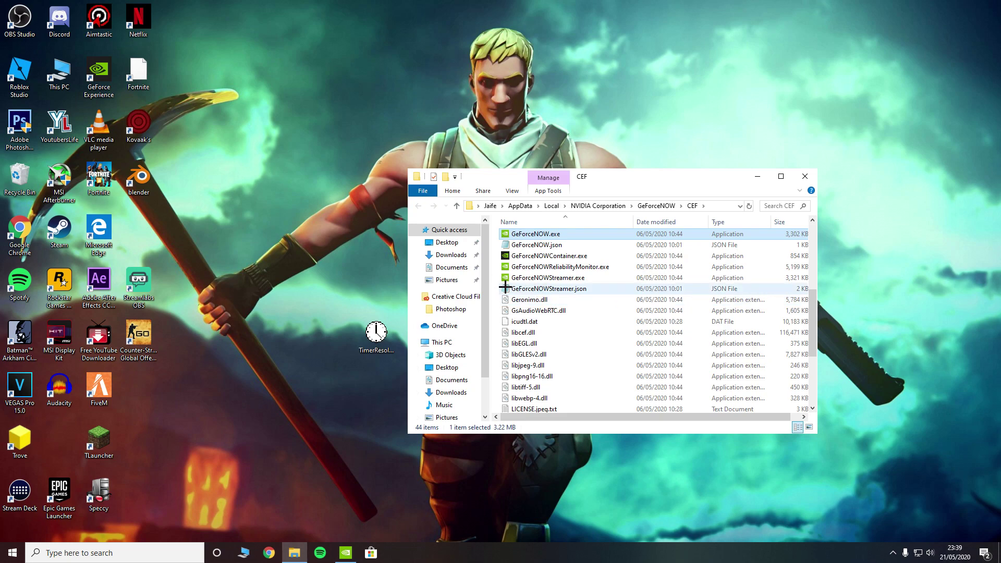
Open the properties of GeForceNOWStreamer.json in the CEF folder and move the properties window aside.
{"action": "left_click", "coordinate": [568, 288]}
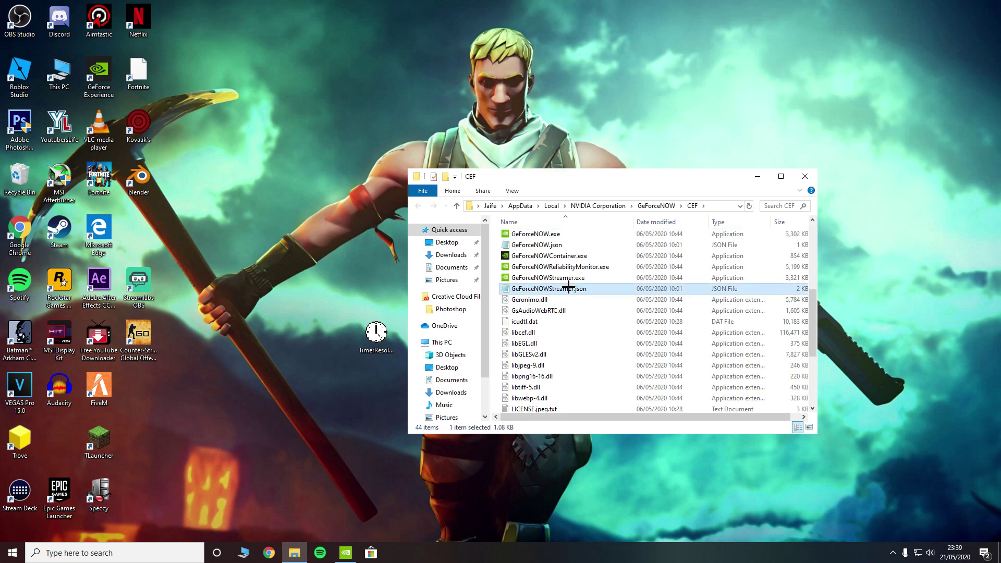
{"action": "right_click", "coordinate": [568, 287]}
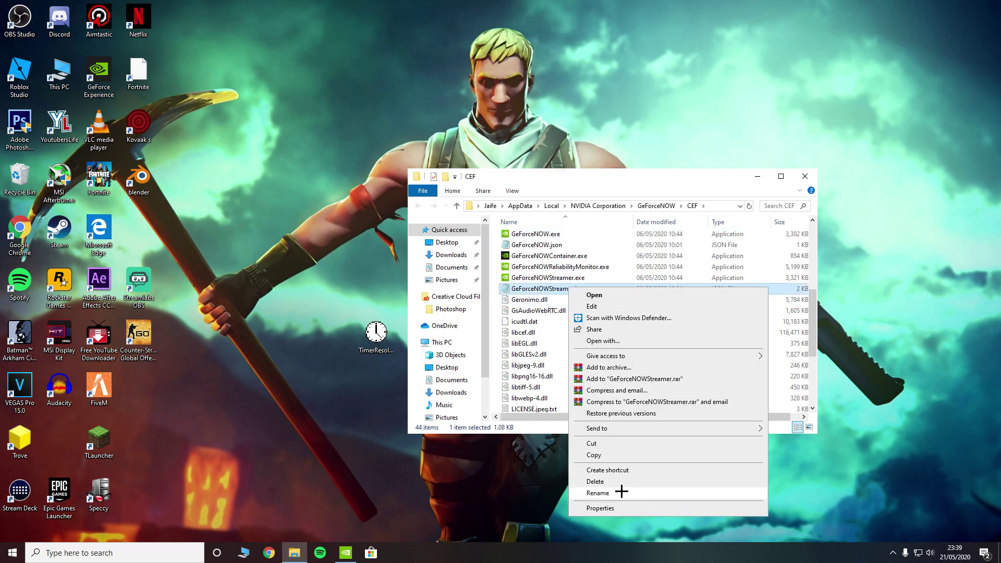
{"action": "left_click", "coordinate": [614, 507]}
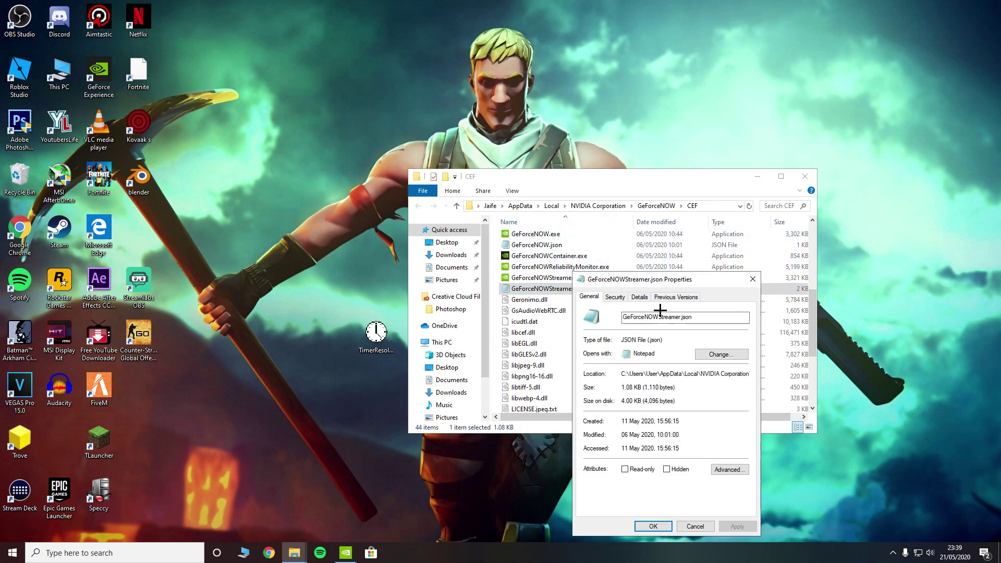
{"action": "left_click_drag", "start_coordinate": [656, 276], "coordinate": [813, 223]}
Open GeForceNOWStreamer.json in Notepad and set the nv-sdl-vsync switch to false.
{"action": "right_click", "coordinate": [601, 292]}
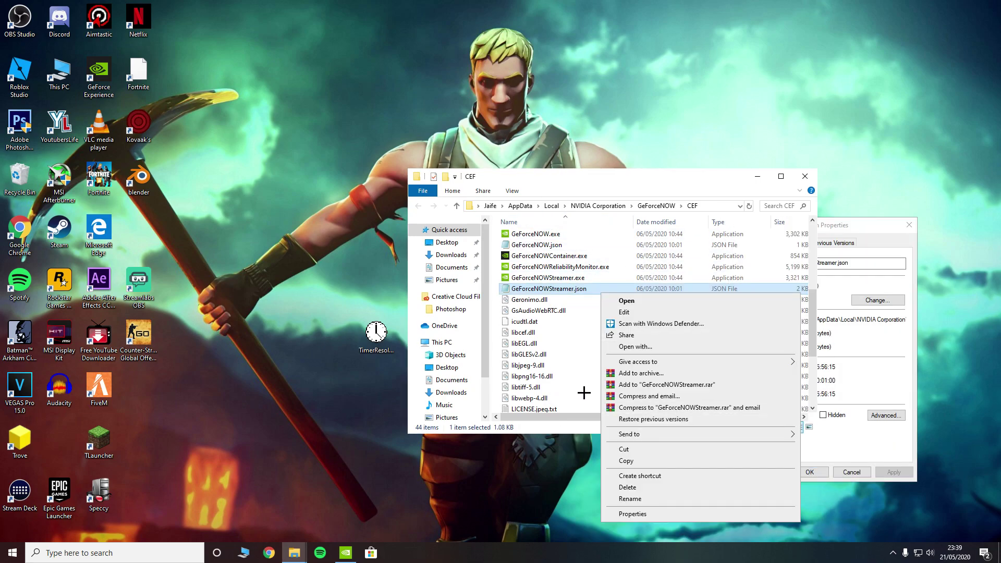
{"action": "left_click", "coordinate": [647, 299]}
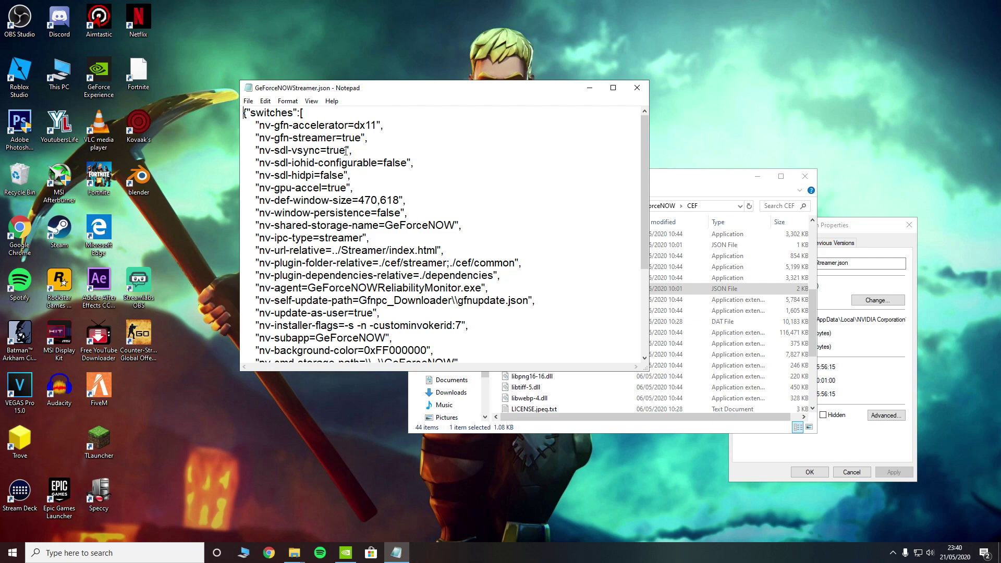
{"action": "left_click_drag", "start_coordinate": [346, 151], "coordinate": [330, 151]}
{"action": "key", "text": "BackSpace"}
{"action": "key", "text": "BackSpace"}
{"action": "type", "text": "flas"}
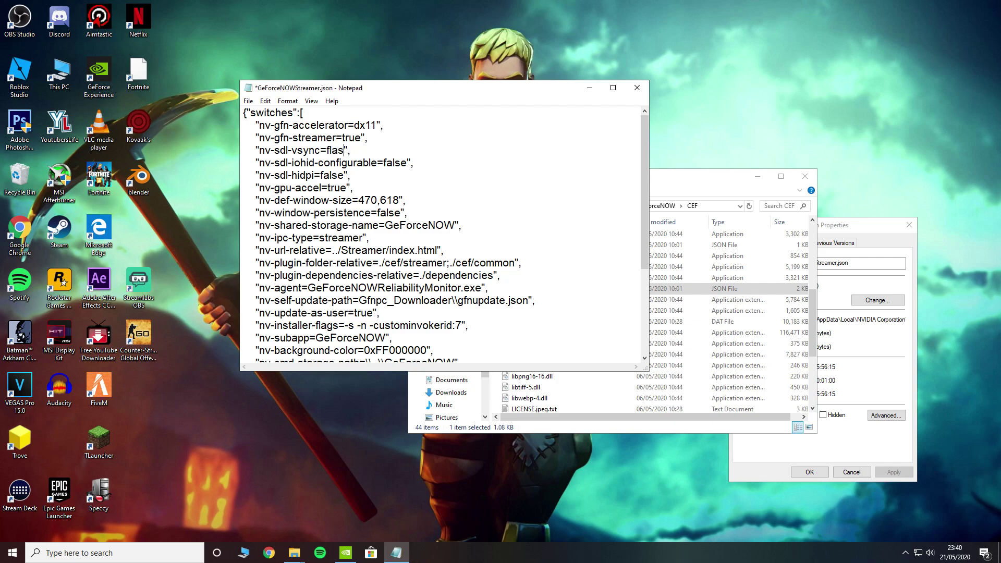
{"action": "key", "text": "BackSpace"}
{"action": "key", "text": "BackSpace"}
{"action": "type", "text": "als"}
Set nv-sdl-iohid-configurable and nv-sdl-hidpi to true, and save the JSON file.
{"action": "left_click_drag", "start_coordinate": [385, 163], "coordinate": [408, 162]}
{"action": "type", "text": "tur"}
{"action": "type", "text": "rue"}
{"action": "double_click", "coordinate": [332, 175]}
{"action": "left_click", "coordinate": [344, 175]}
{"action": "left_click_drag", "start_coordinate": [344, 175], "coordinate": [321, 174]}
{"action": "type", "text": "tru"}
{"action": "left_click", "coordinate": [248, 101]}
{"action": "left_click", "coordinate": [289, 145]}
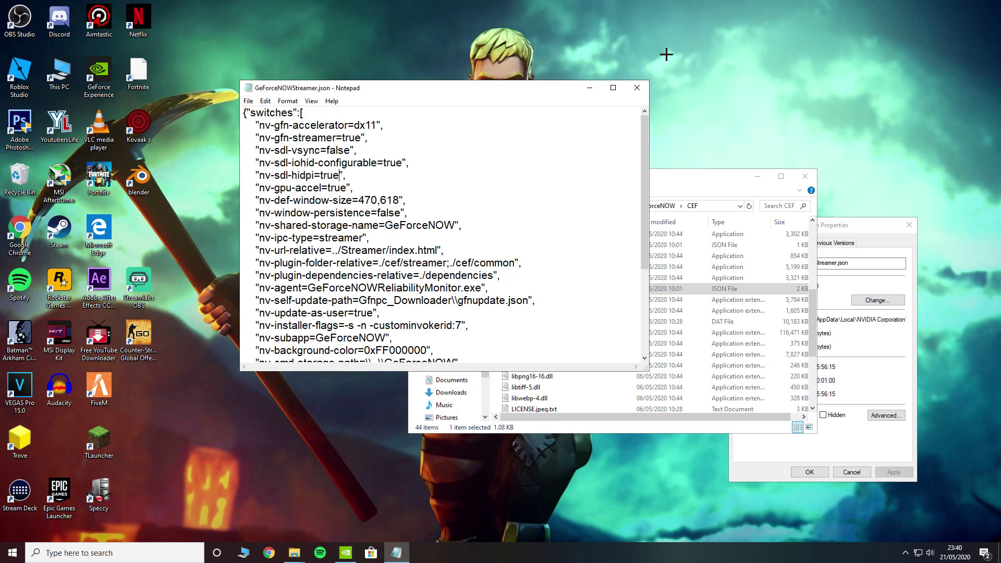
Close the edited file, make GeForceNOWStreamer.json read-only in its properties, and close the CEF folder.
{"action": "left_click", "coordinate": [637, 88]}
{"action": "left_click", "coordinate": [853, 225]}
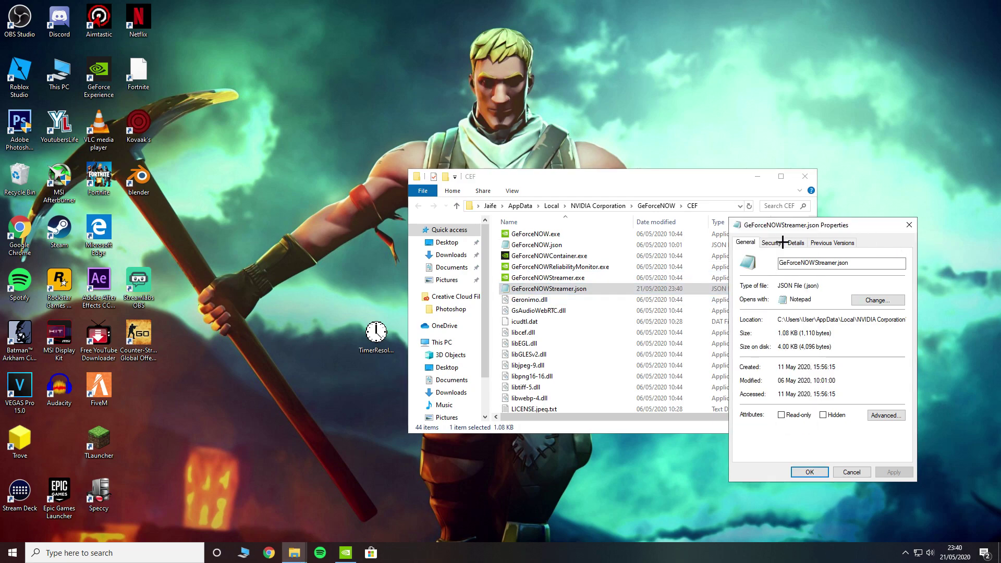
{"action": "left_click", "coordinate": [781, 415]}
{"action": "left_click", "coordinate": [897, 472]}
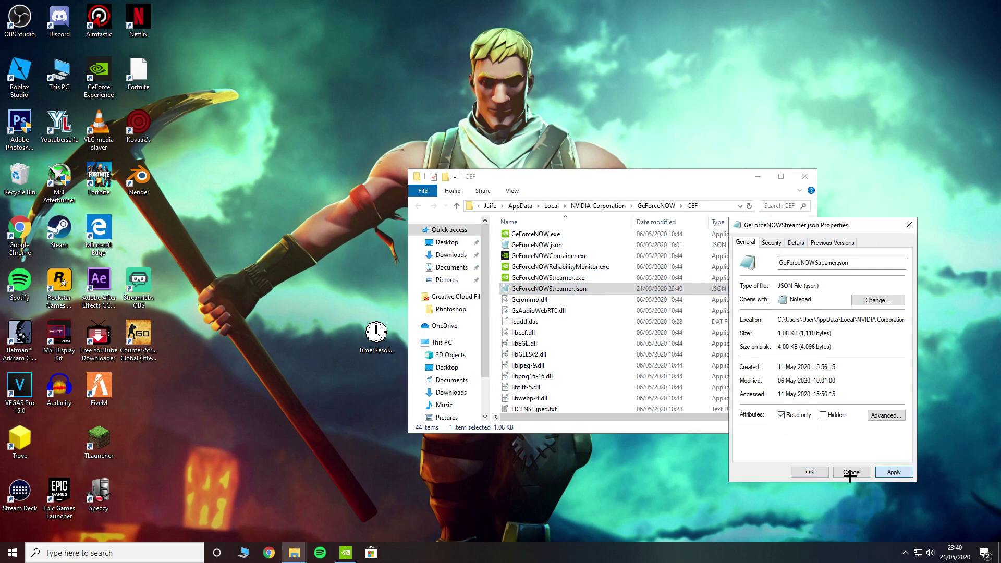
{"action": "left_click", "coordinate": [825, 469]}
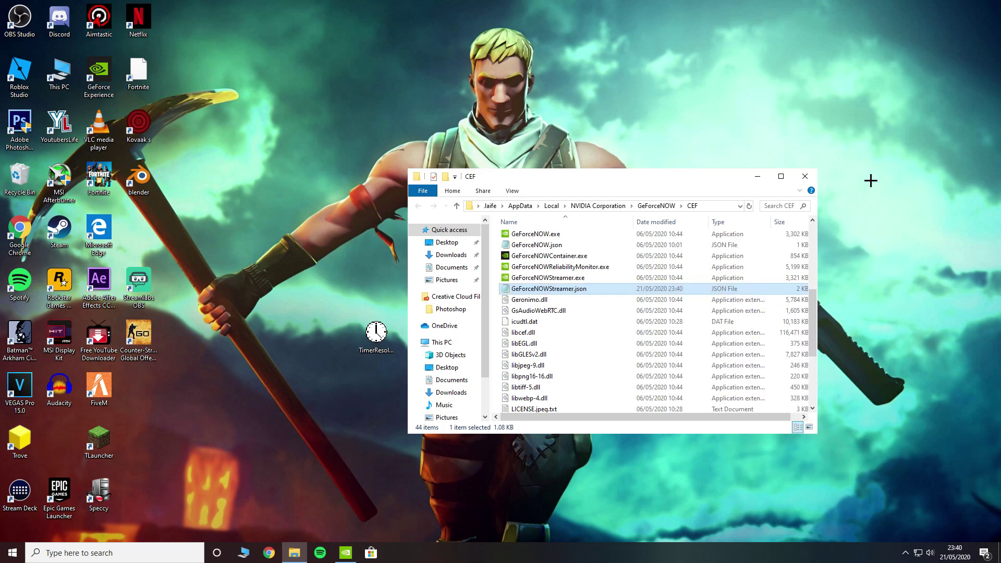
{"action": "left_click", "coordinate": [805, 176]}
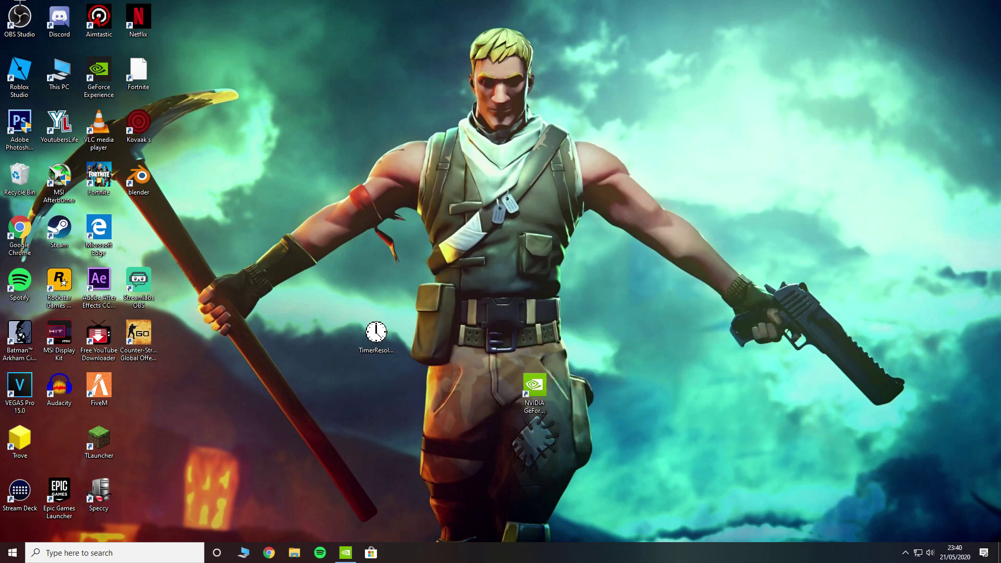
Launch GeForce NOW from the desktop and show the details of the Competitive streaming quality preset in its settings.
{"action": "double_click", "coordinate": [537, 383]}
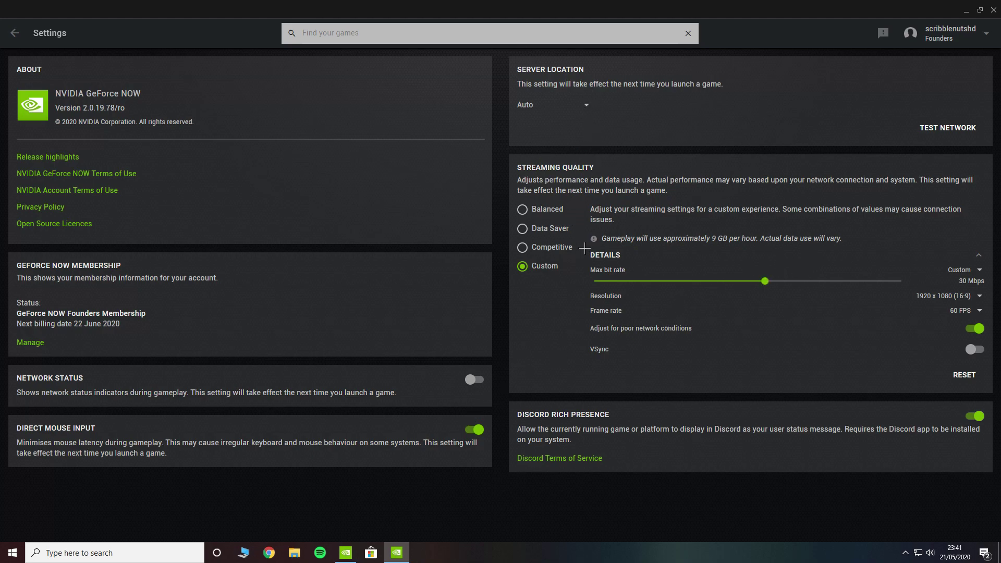
{"action": "left_click", "coordinate": [548, 251]}
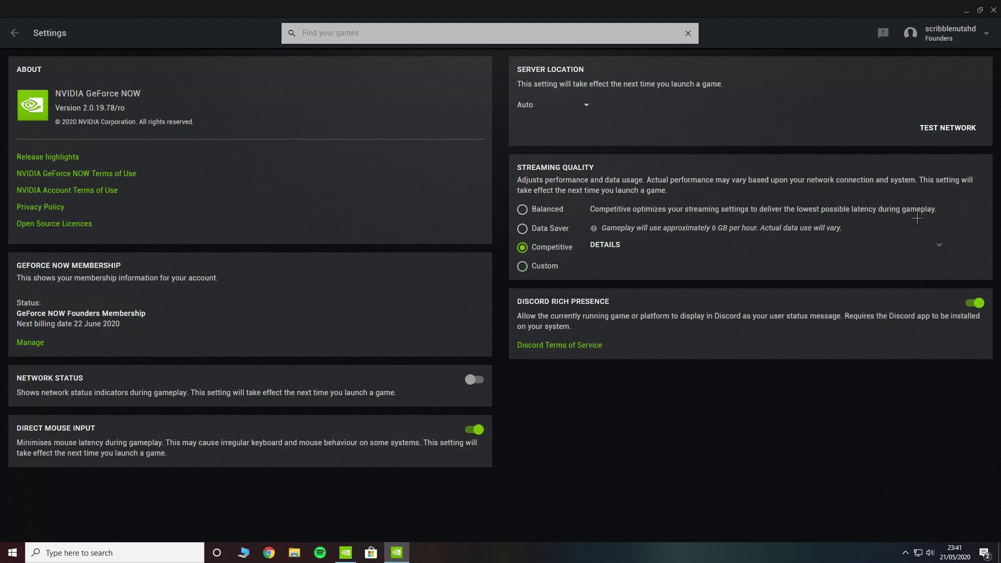
{"action": "left_click", "coordinate": [939, 244]}
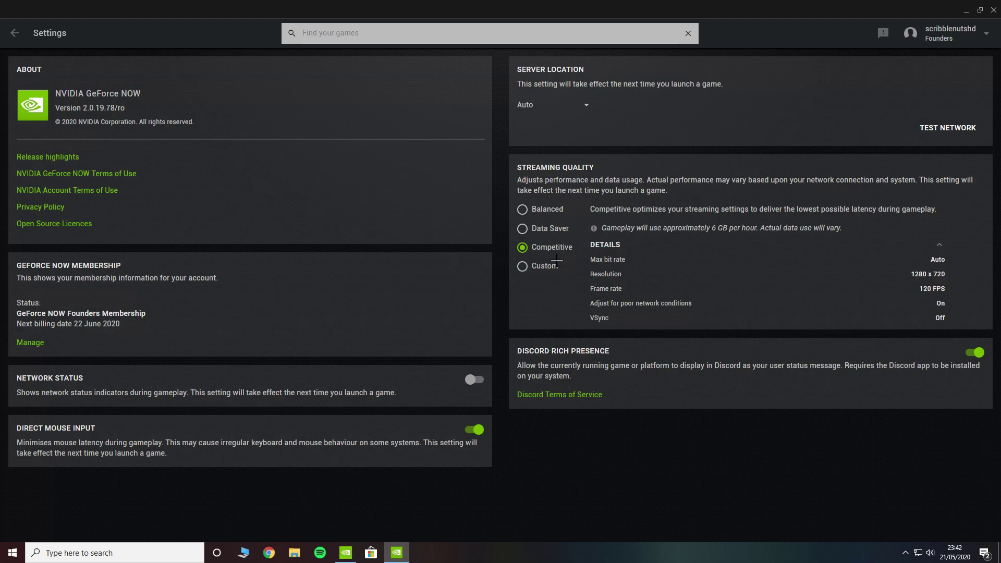
Switch the streaming quality to Custom and set the max bit rate to 5 Mbps.
{"action": "left_click", "coordinate": [542, 271]}
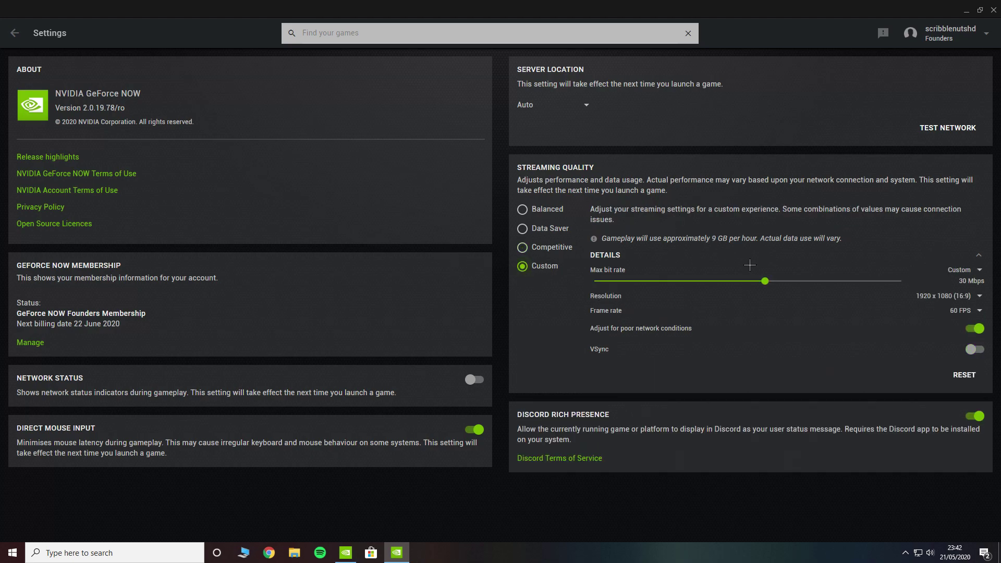
{"action": "left_click_drag", "start_coordinate": [773, 280], "coordinate": [595, 261]}
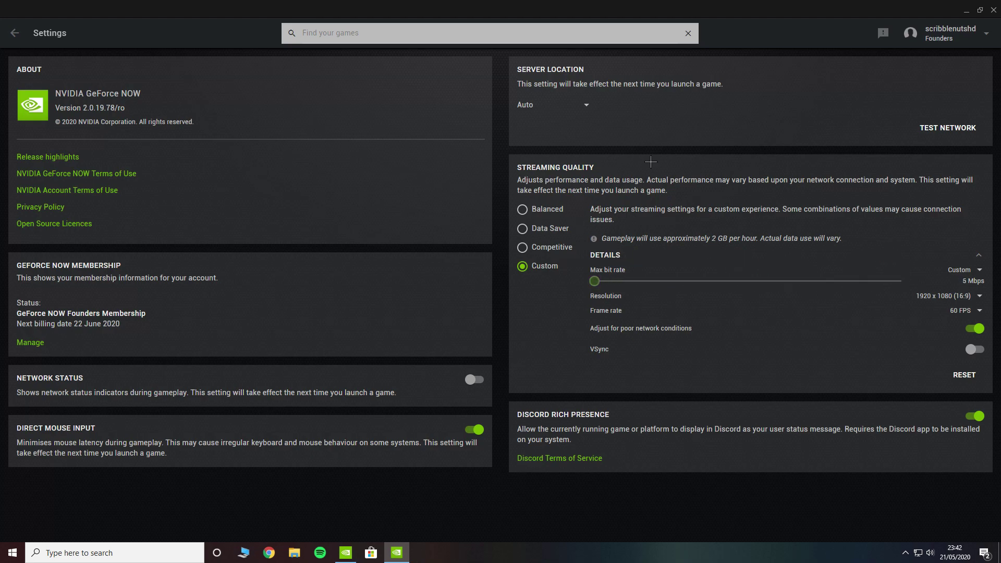
Run the server network test and review its measured details and troubleshooting tips.
{"action": "left_click", "coordinate": [944, 130]}
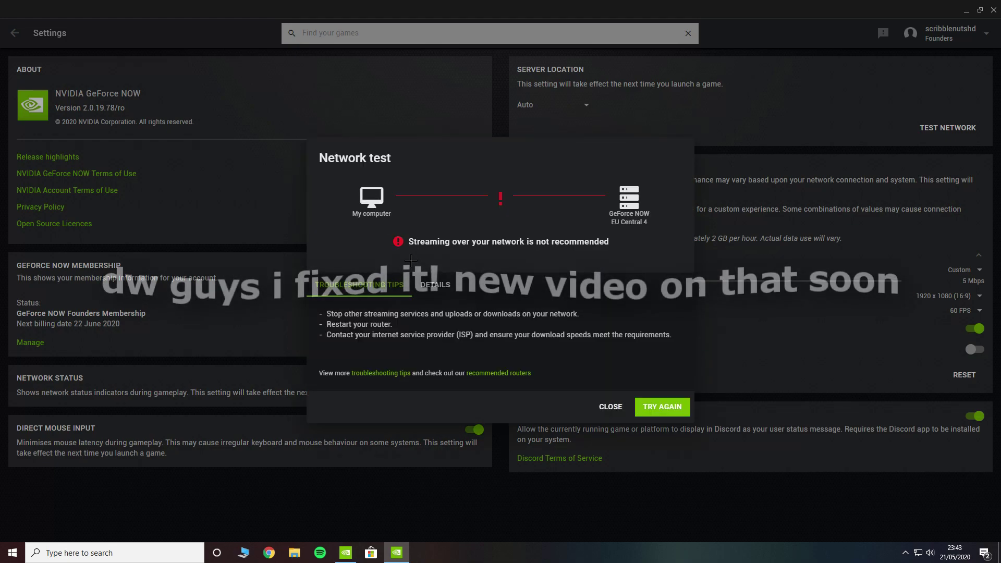
{"action": "left_click", "coordinate": [429, 286]}
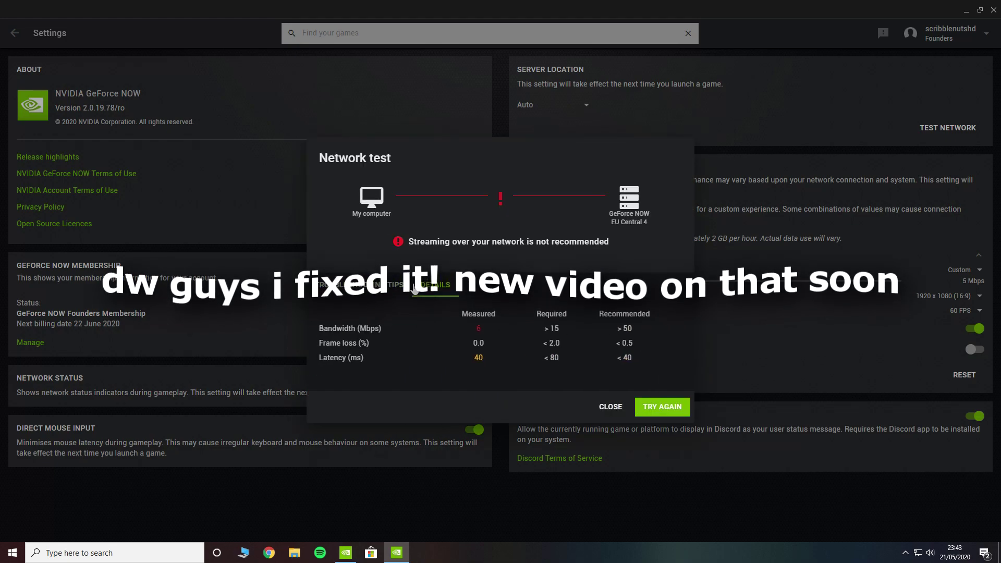
{"action": "left_click", "coordinate": [376, 287]}
{"action": "left_click", "coordinate": [429, 286]}
{"action": "left_click", "coordinate": [412, 290]}
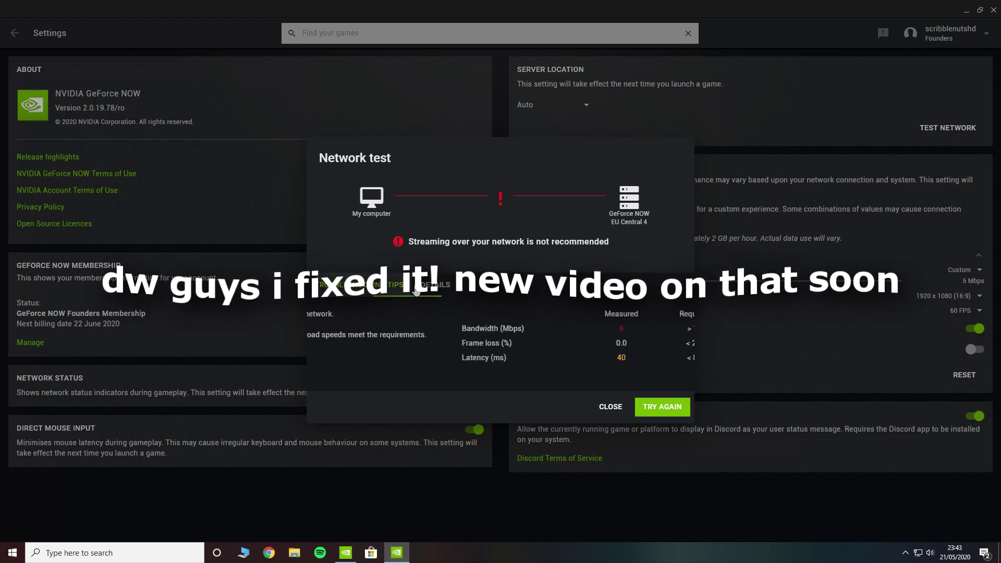
Review the network test's troubleshooting tips and its measured bandwidth, frame loss and latency details, check the hidden background apps, and close the test.
{"action": "left_click", "coordinate": [379, 292]}
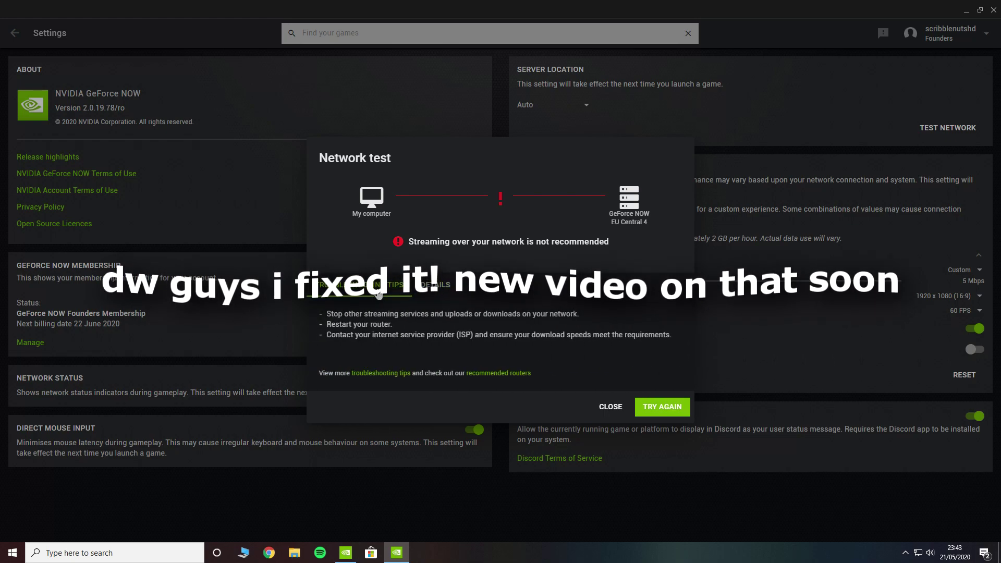
{"action": "left_click", "coordinate": [436, 286]}
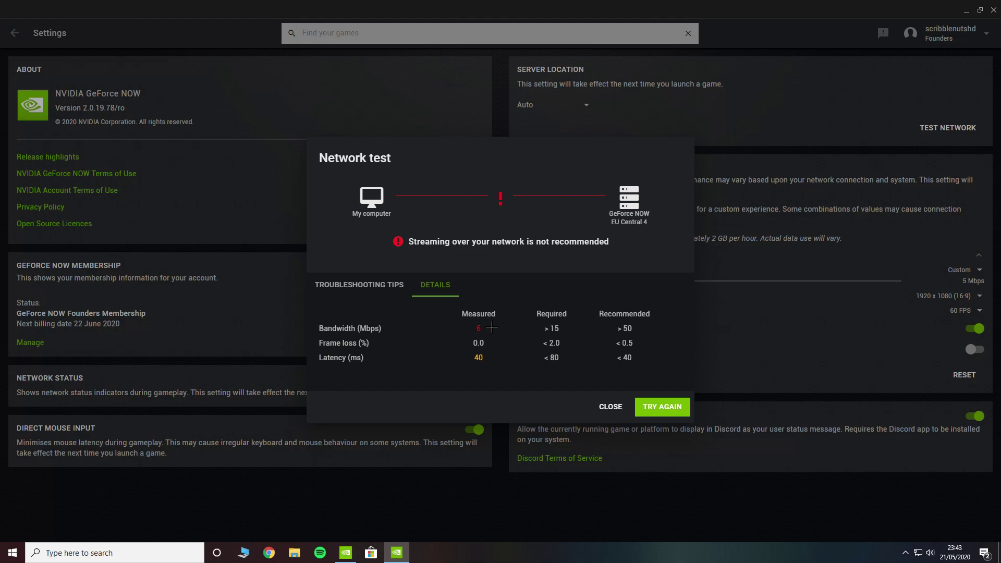
{"action": "left_click", "coordinate": [388, 285]}
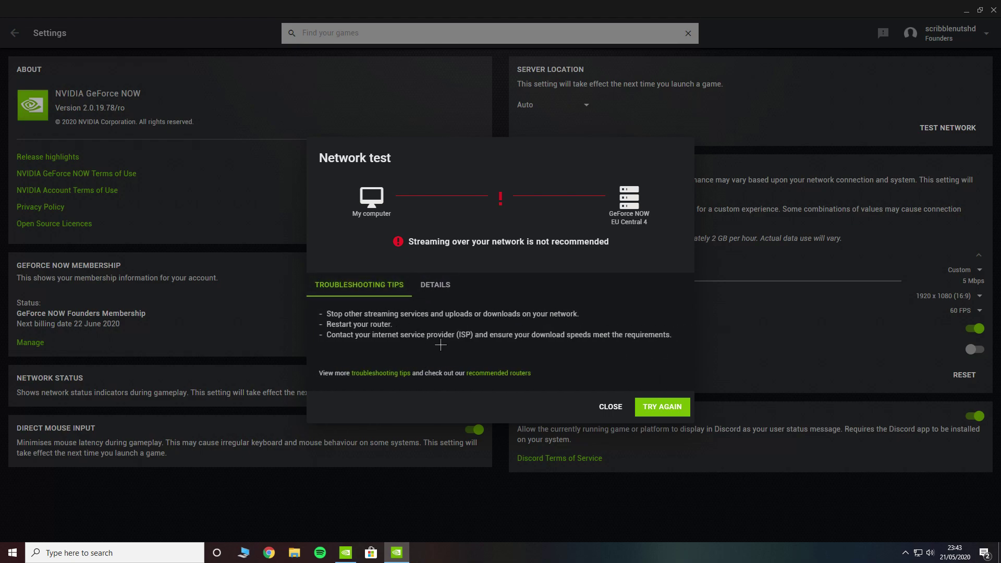
{"action": "left_click", "coordinate": [906, 553]}
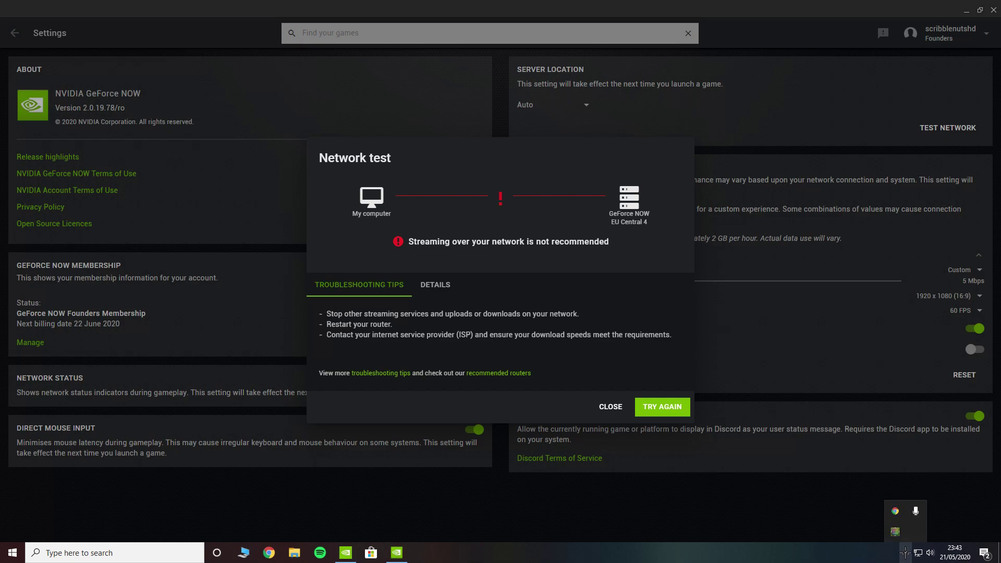
{"action": "left_click", "coordinate": [905, 553]}
{"action": "left_click", "coordinate": [902, 555]}
{"action": "left_click", "coordinate": [440, 284]}
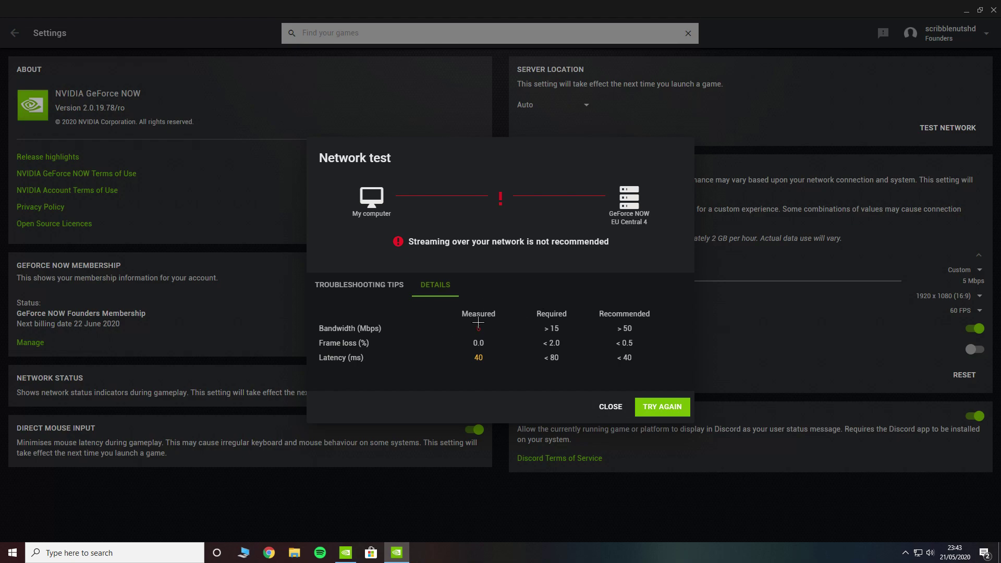
{"action": "left_click", "coordinate": [608, 405]}
Try max bit rates of 6 Mbps and 50 Mbps for the custom streaming quality and return it to 5 Mbps.
{"action": "mouse_move", "coordinate": [594, 282]}
{"action": "left_mouse_down"}
{"action": "mouse_move", "coordinate": [622, 281]}
{"action": "mouse_move", "coordinate": [587, 286]}
{"action": "mouse_move", "coordinate": [599, 283]}
{"action": "left_mouse_up"}
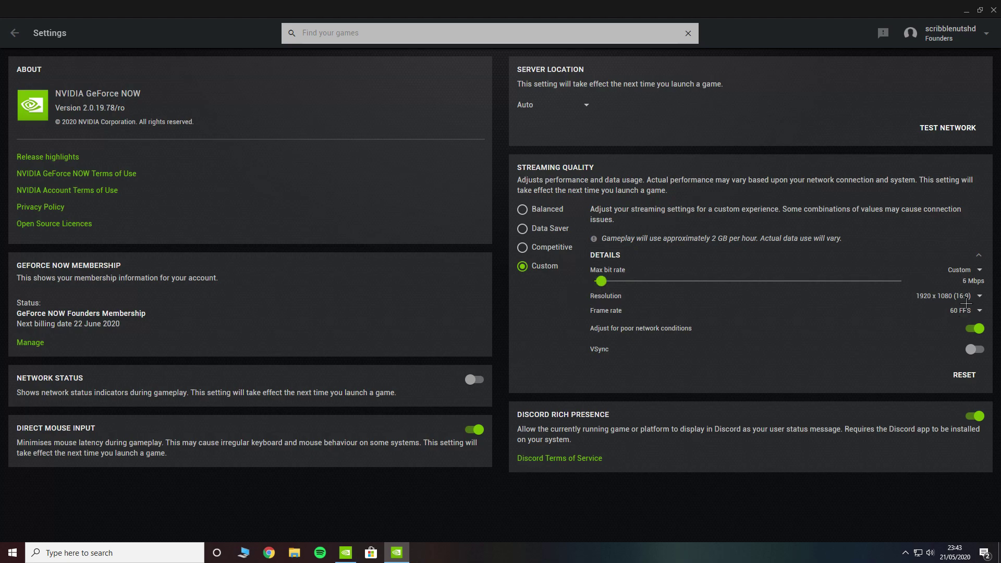
{"action": "left_click_drag", "start_coordinate": [603, 281], "coordinate": [934, 277]}
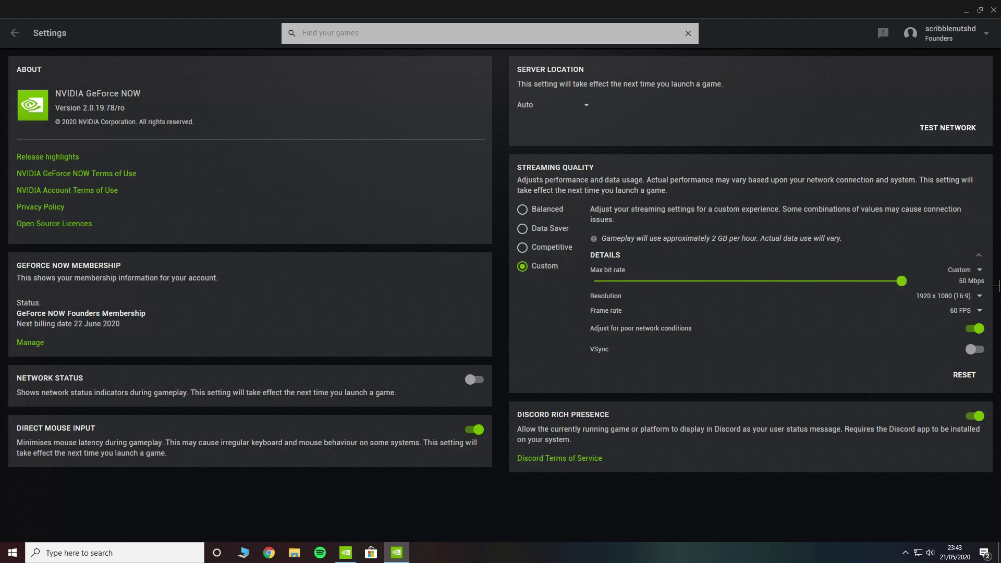
{"action": "left_click_drag", "start_coordinate": [902, 282], "coordinate": [285, 274]}
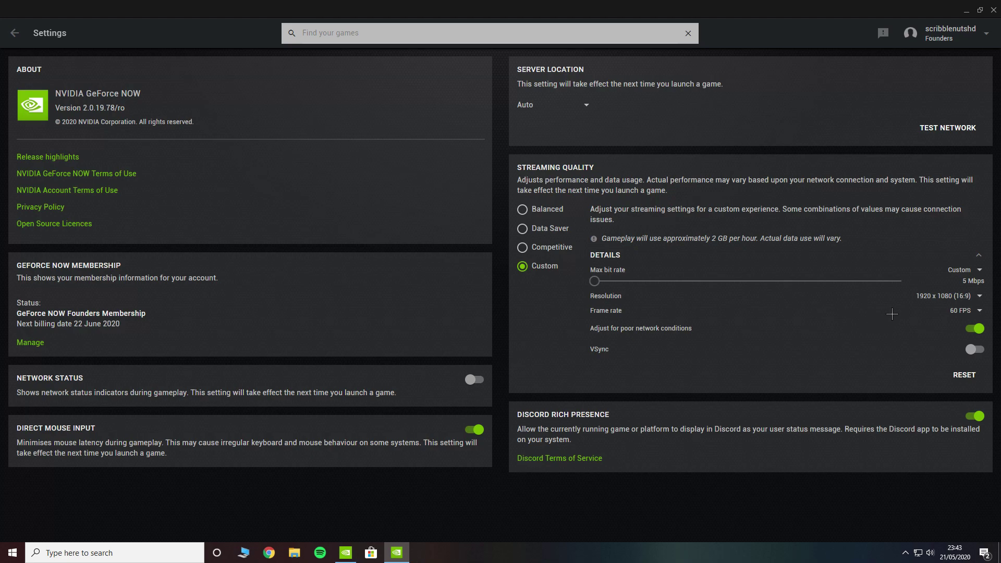
Choose 1920 x 1080 (16:9) resolution and 60 FPS for the custom streaming quality, and toggle the adjustment for poor network conditions.
{"action": "left_click", "coordinate": [934, 300]}
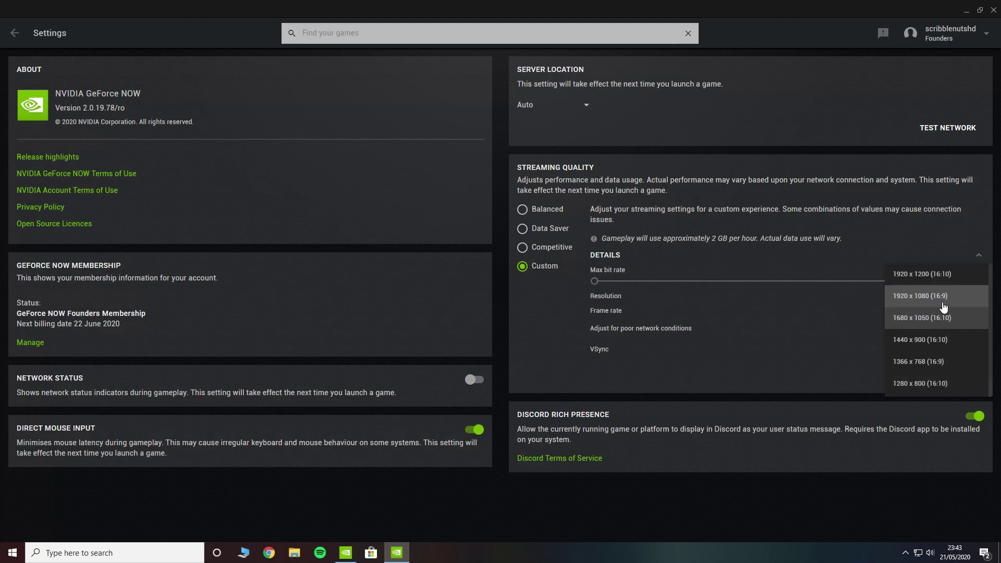
{"action": "left_click", "coordinate": [934, 300]}
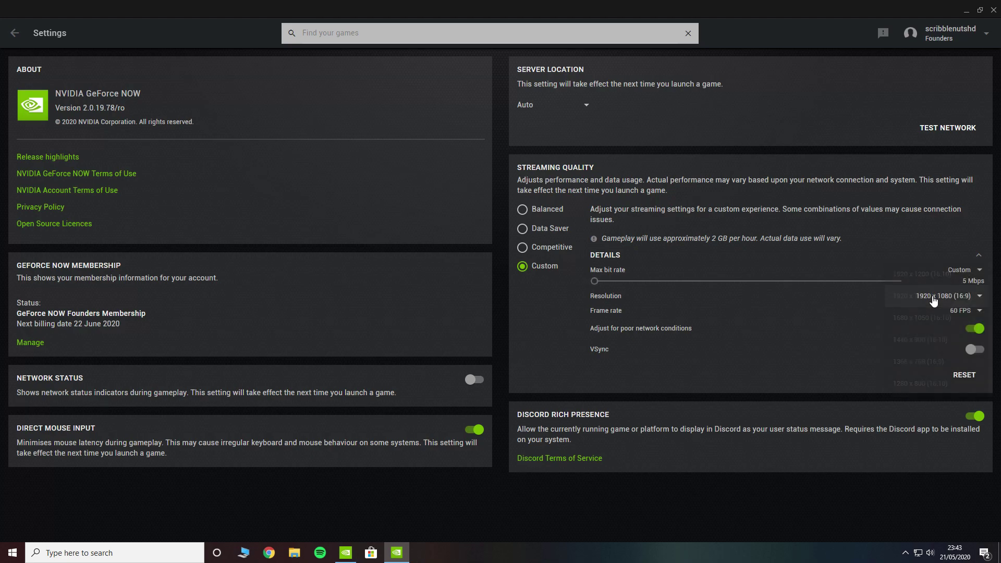
{"action": "left_click", "coordinate": [978, 315]}
{"action": "left_click", "coordinate": [957, 319]}
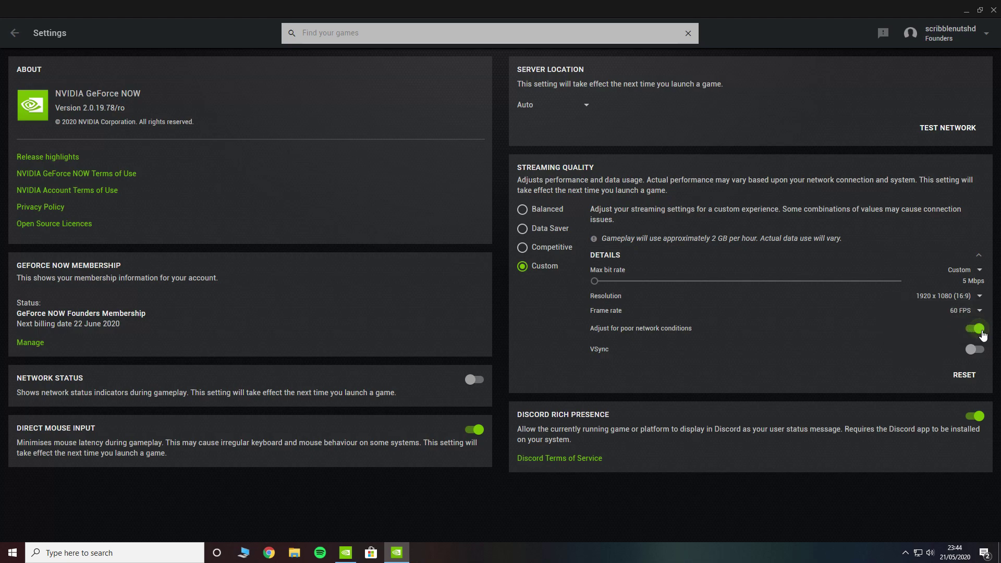
{"action": "left_click", "coordinate": [982, 331]}
Leave the settings for the game library page and close GeForce NOW.
{"action": "left_click", "coordinate": [14, 33]}
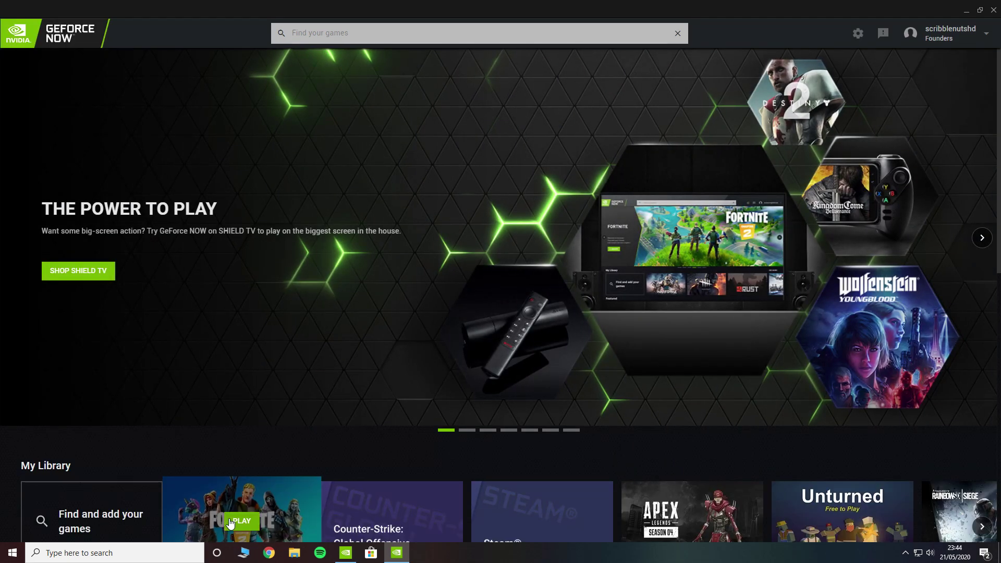
{"action": "key", "text": "alt+F4"}
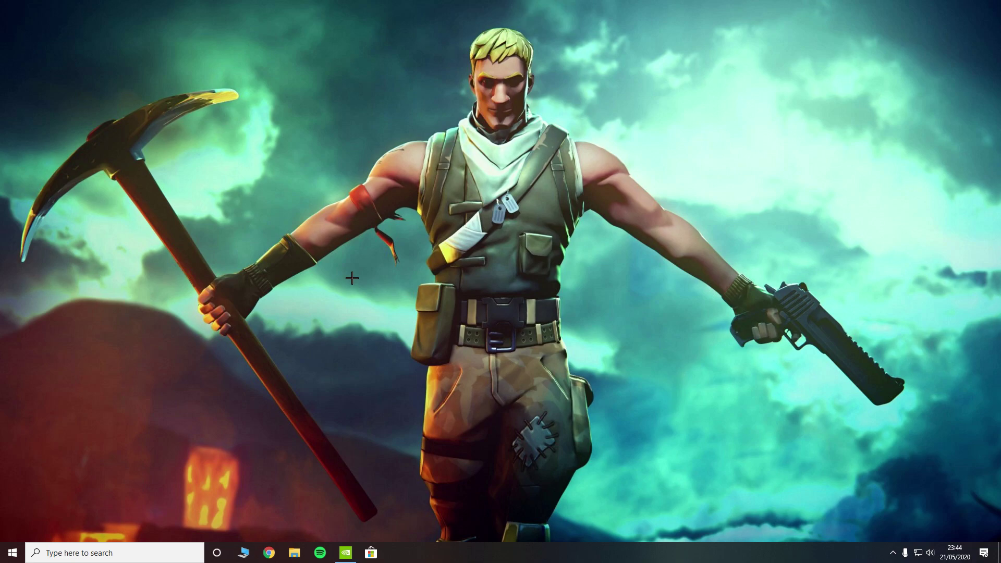